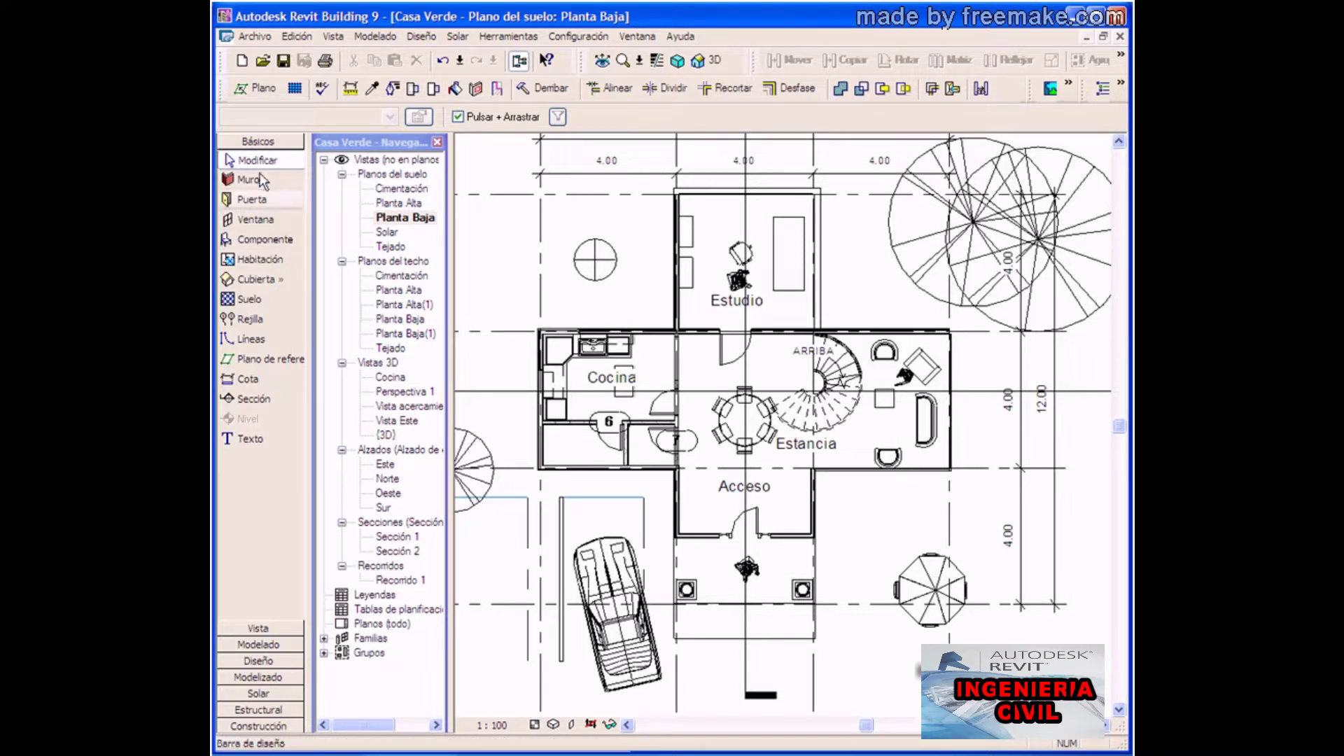
Draw a walkthrough path with keyframes from the entrance through Acceso toward Estancia
{"action": "left_click", "coordinate": [267, 628]}
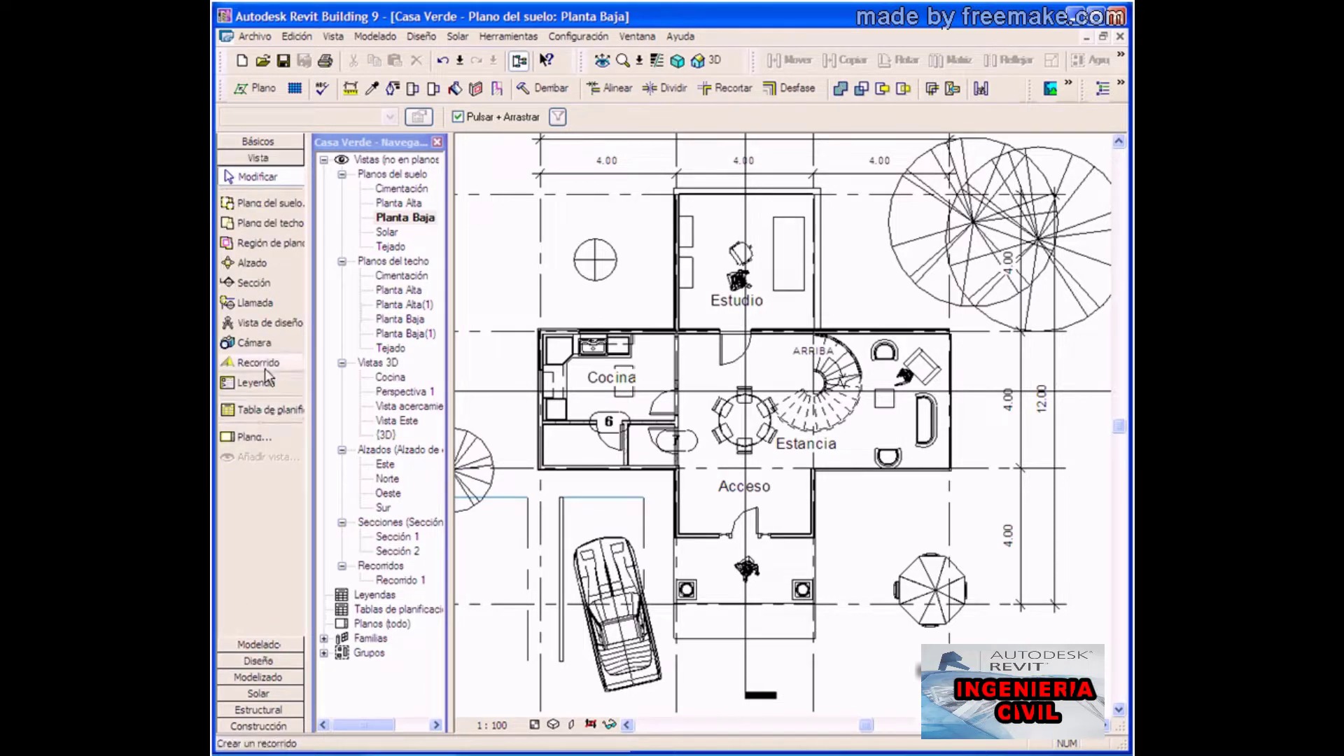
{"action": "left_click", "coordinate": [264, 369]}
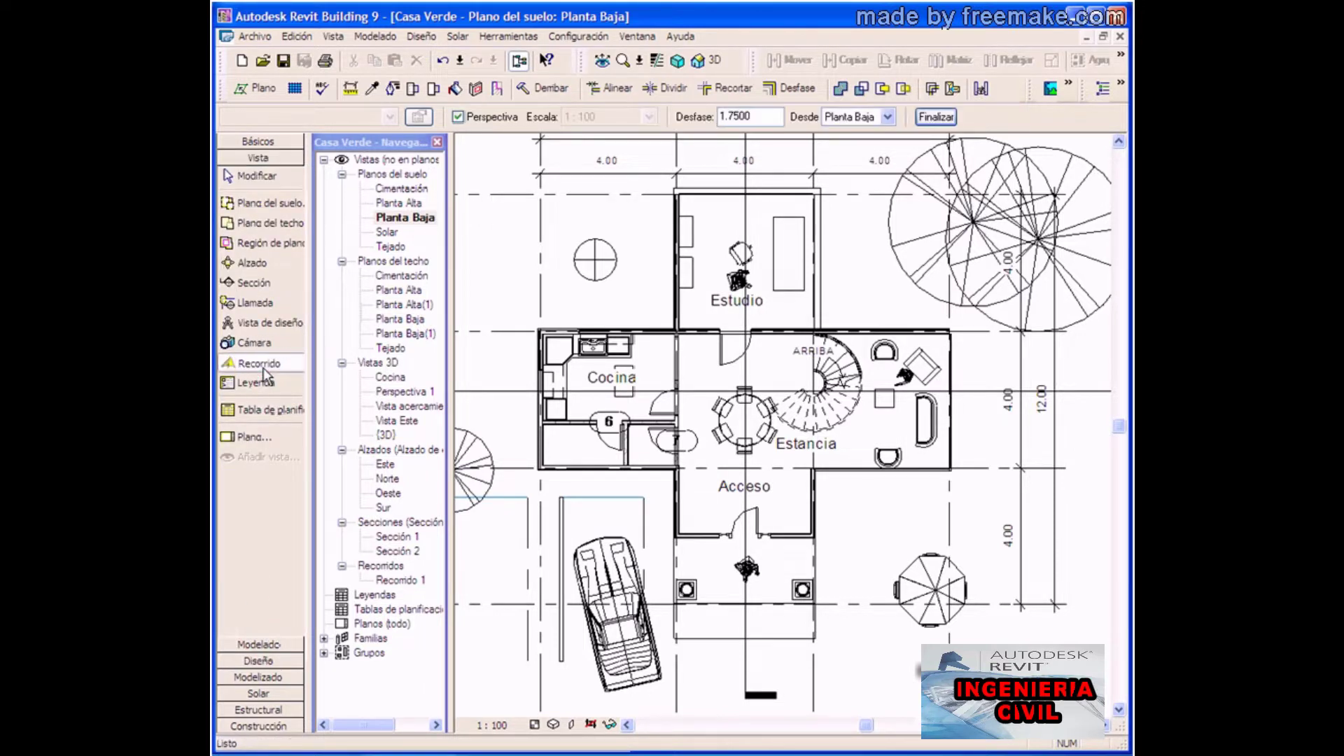
{"action": "left_click", "coordinate": [747, 687]}
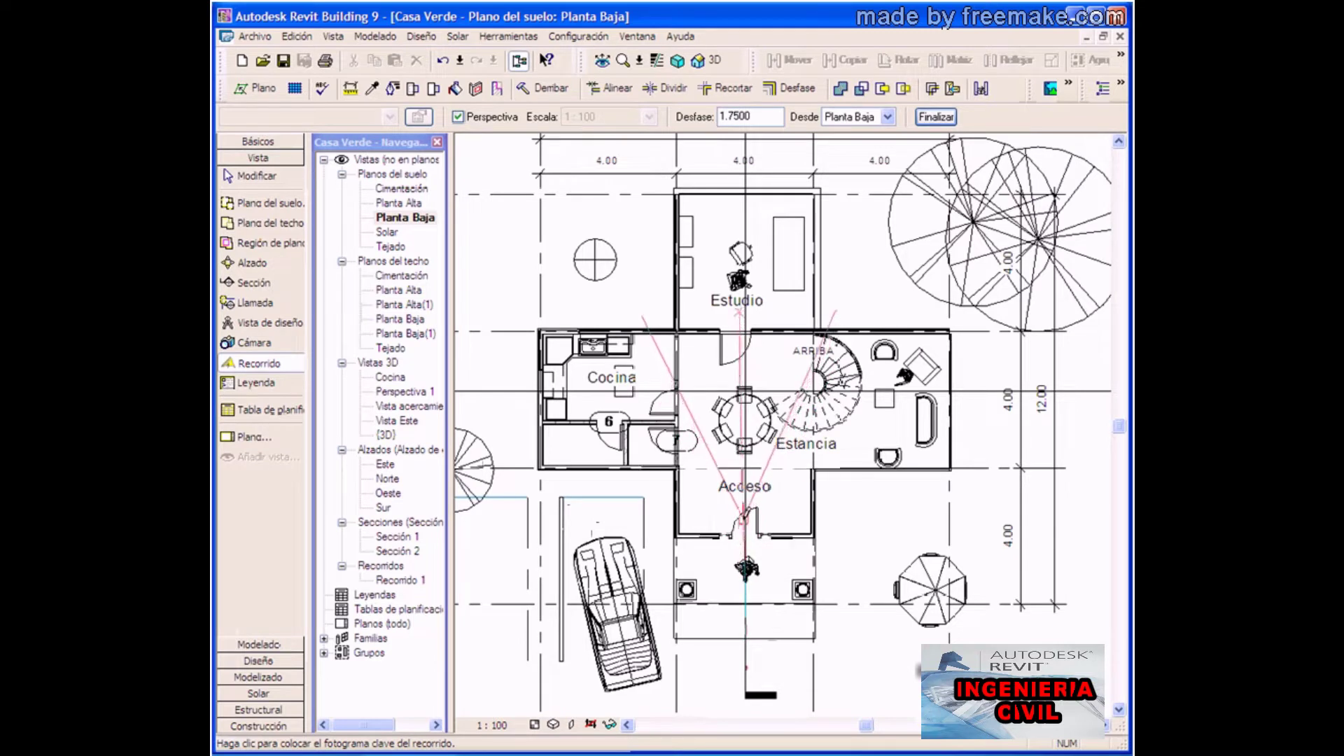
{"action": "left_click", "coordinate": [742, 514]}
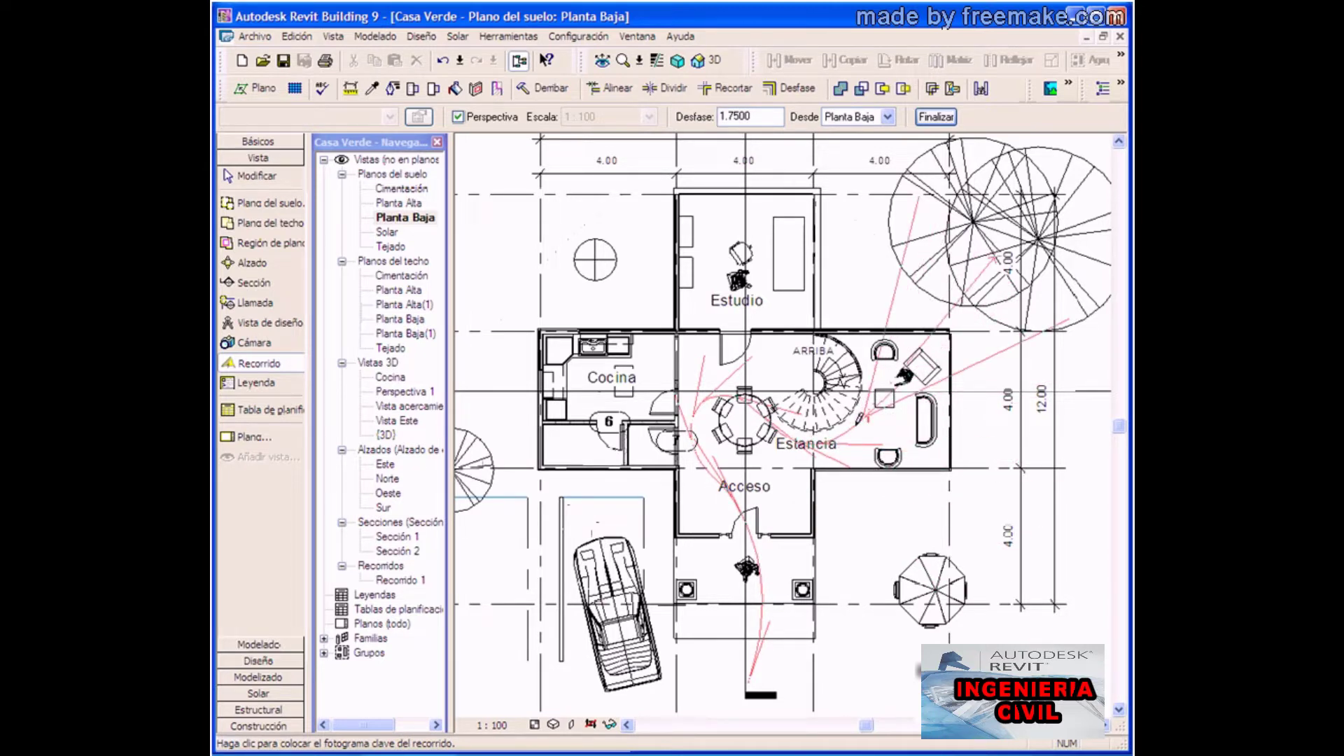
Finish the path, open Recorrido 2, and resize its frame to 150 × 122 mm
{"action": "double_click", "coordinate": [860, 419]}
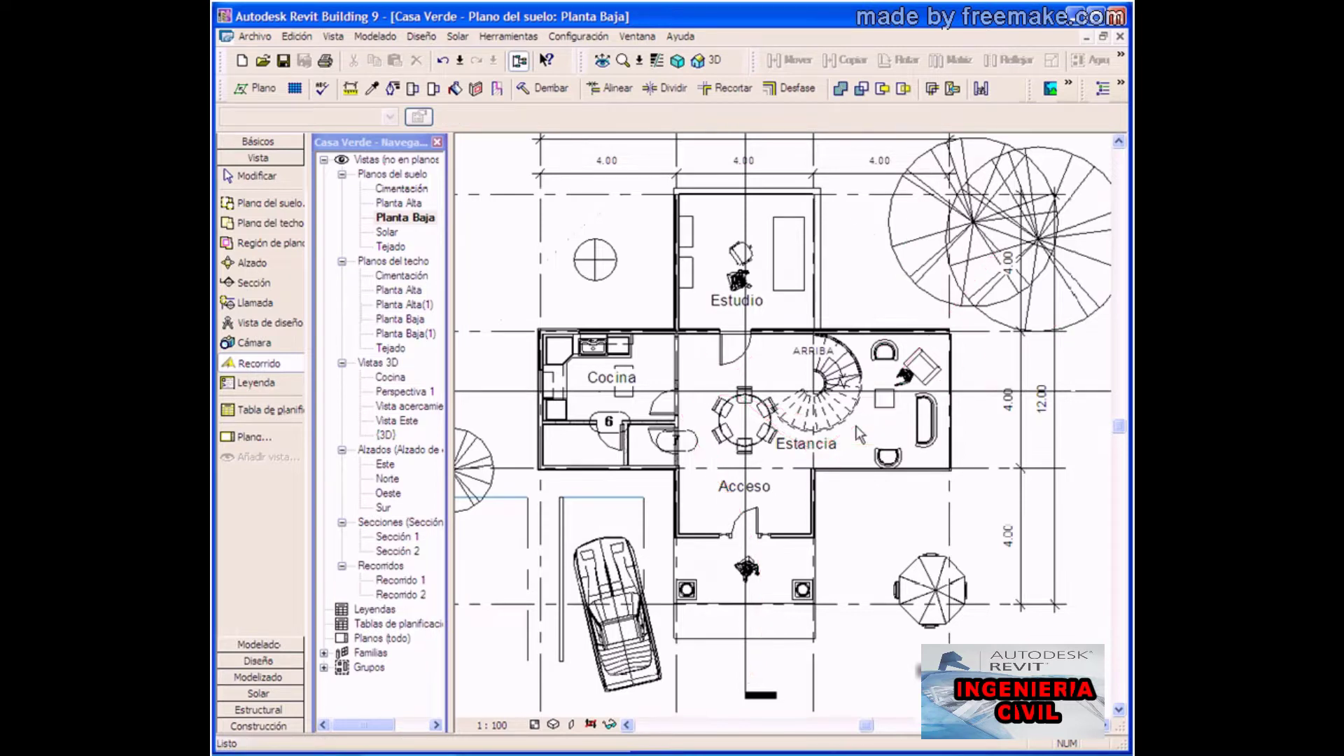
{"action": "double_click", "coordinate": [400, 594]}
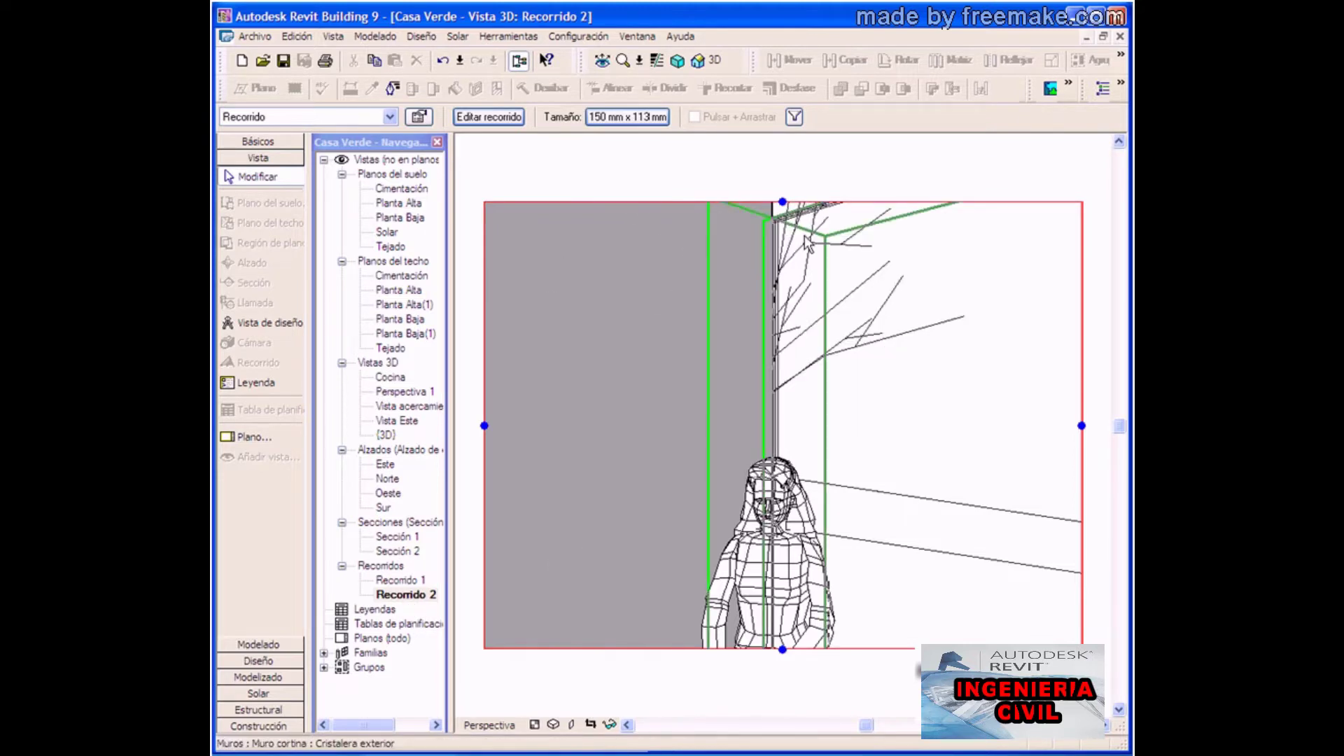
{"action": "left_click_drag", "start_coordinate": [782, 202], "coordinate": [781, 331]}
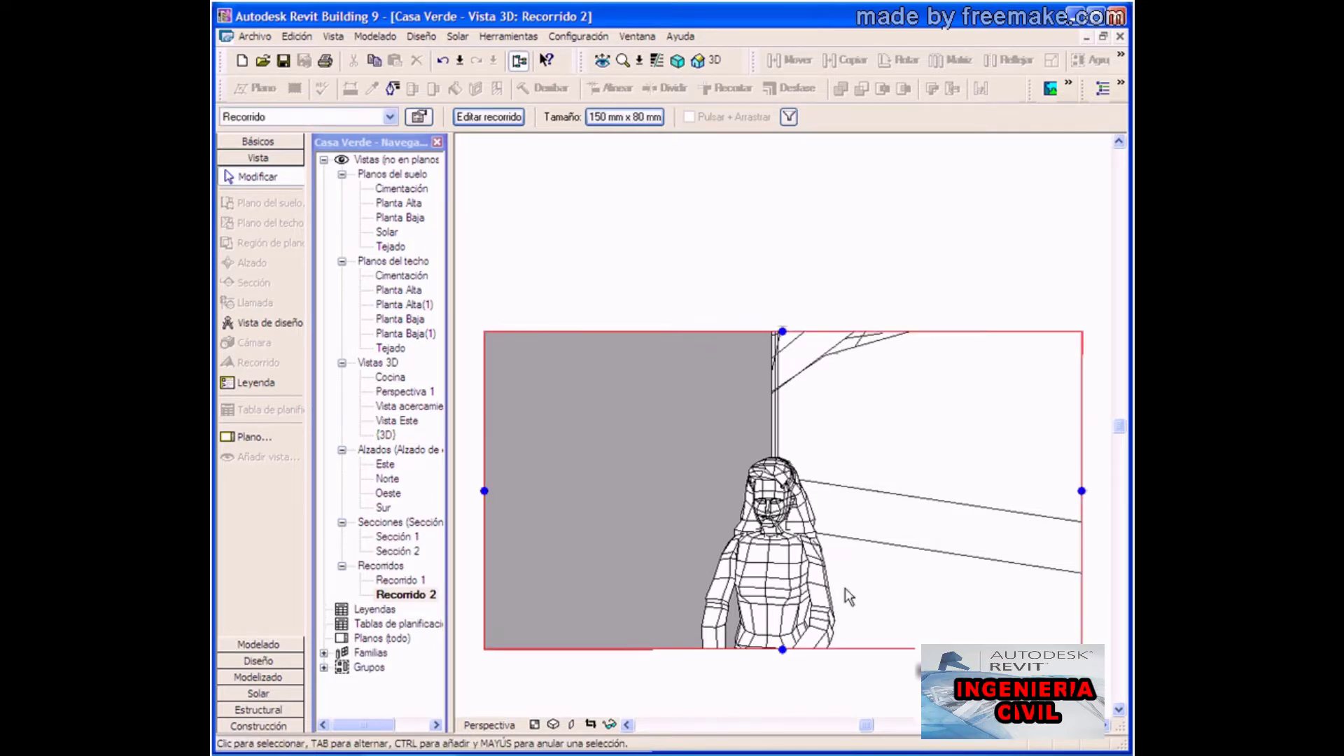
{"action": "left_click_drag", "start_coordinate": [1120, 437], "coordinate": [1120, 469]}
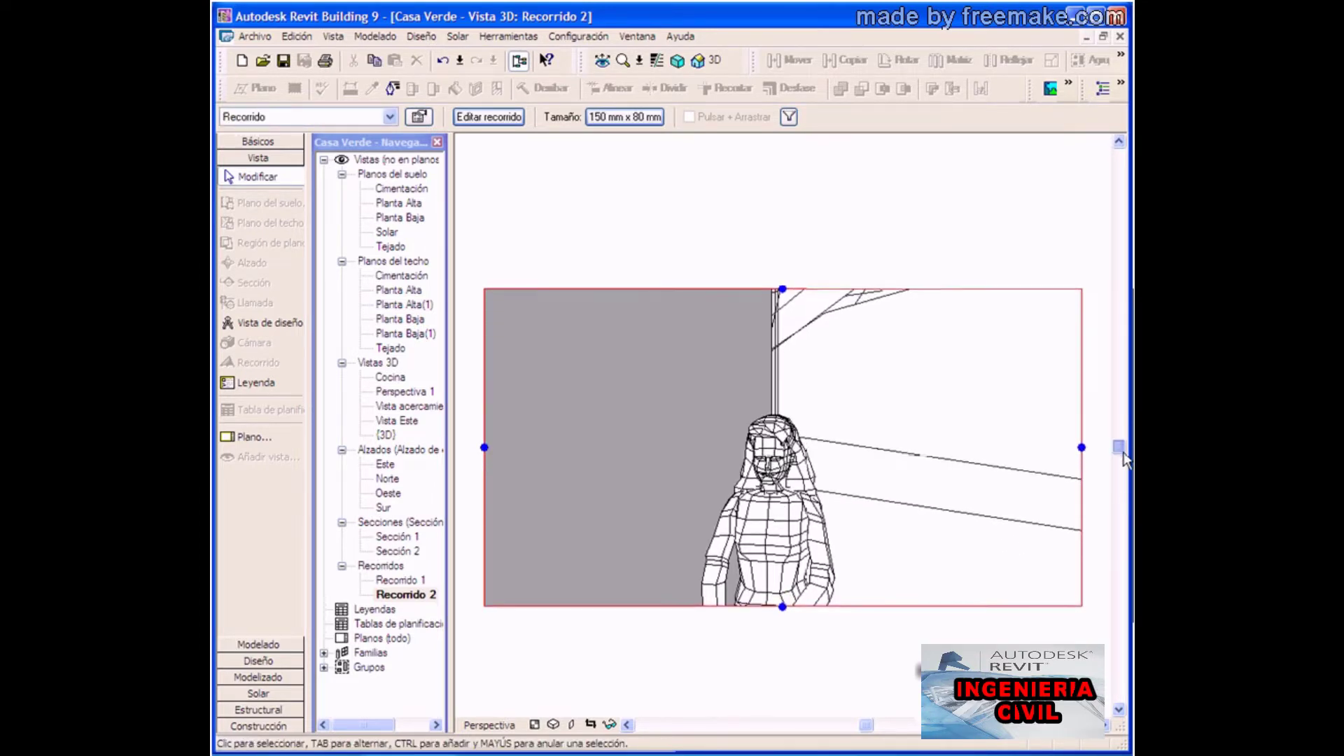
{"action": "left_click_drag", "start_coordinate": [782, 538], "coordinate": [785, 706]}
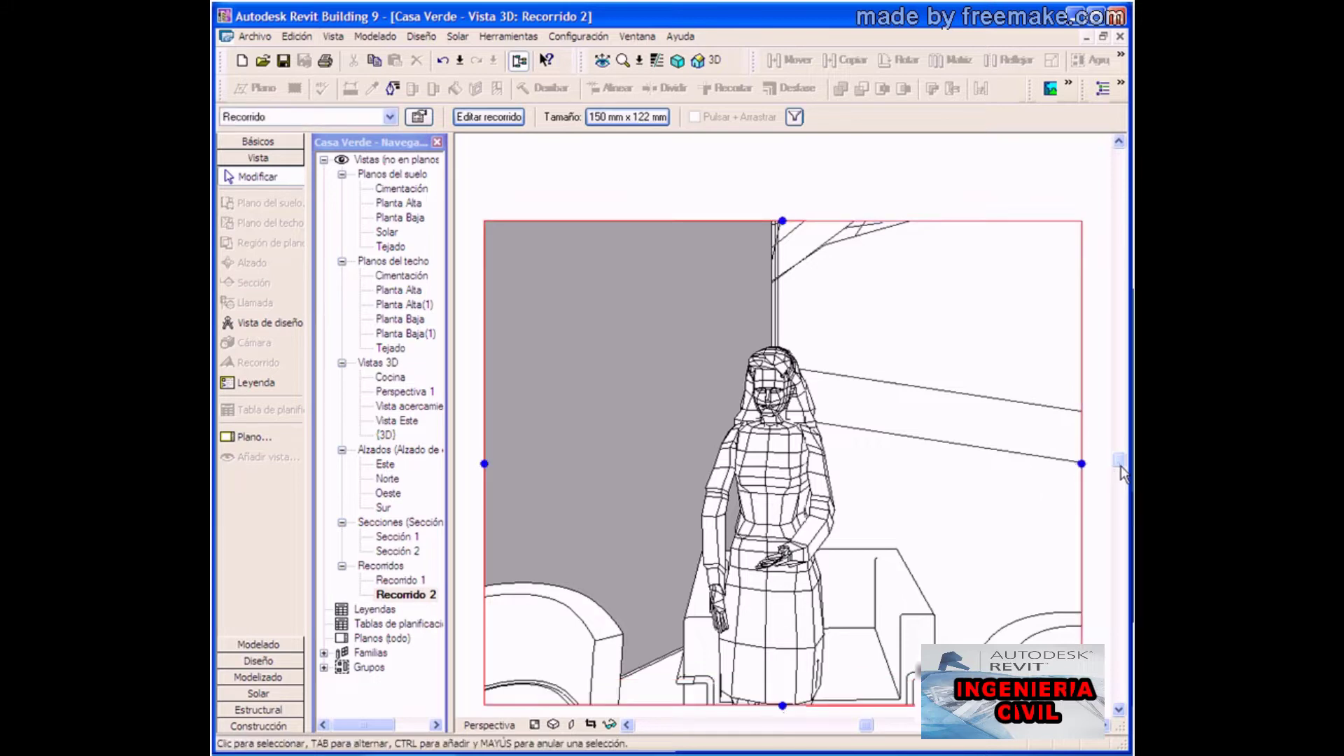
{"action": "left_click_drag", "start_coordinate": [1118, 464], "coordinate": [1120, 494]}
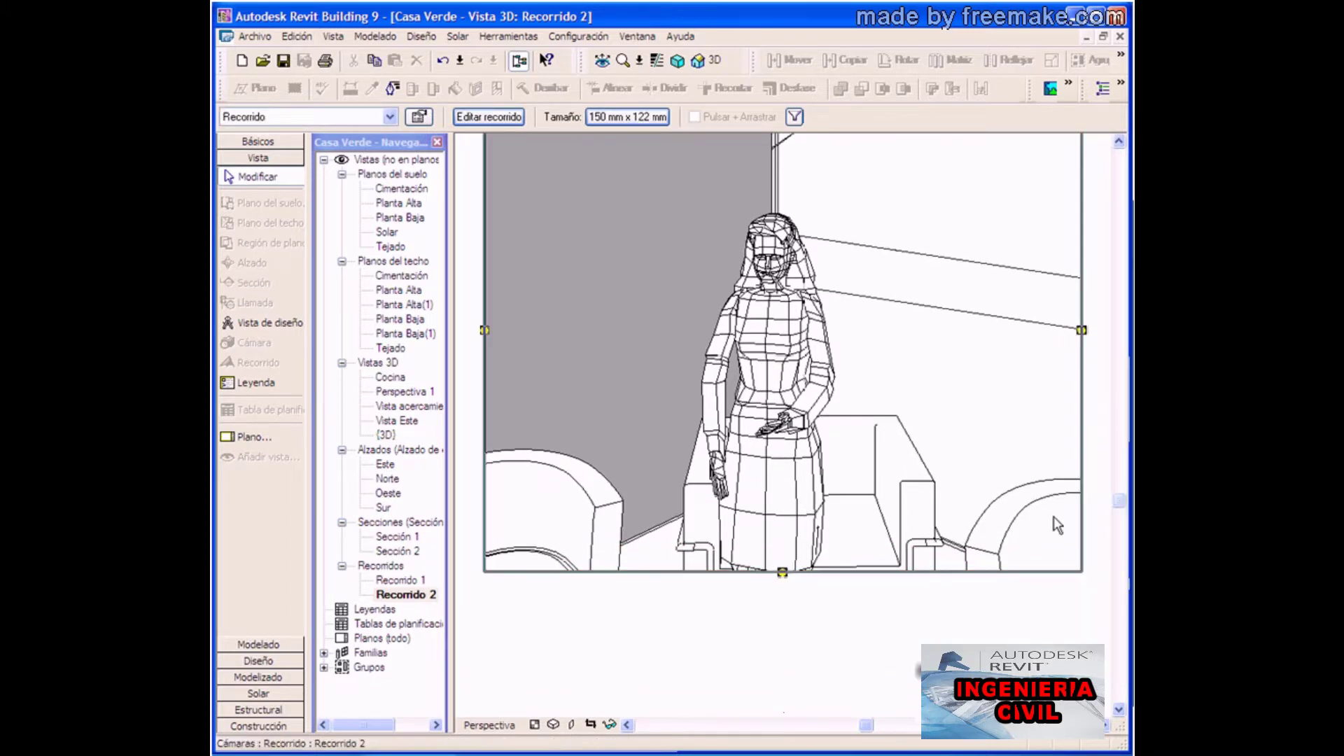
Stretch the Recorrido 2 frame to 199 × 158 mm and switch the view to Sombreado
{"action": "scroll", "coordinate": [825, 490], "scroll_direction": "down", "scroll_amount": 2}
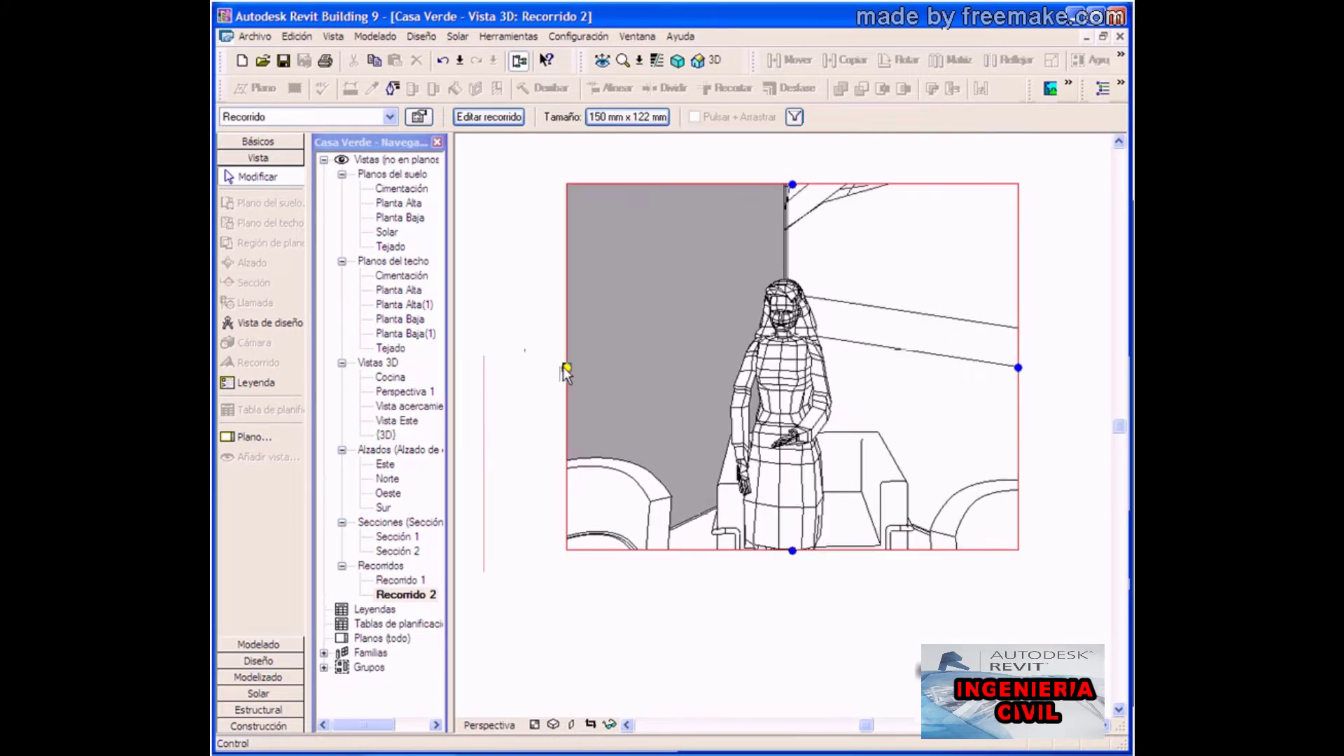
{"action": "left_click_drag", "start_coordinate": [567, 367], "coordinate": [493, 366]}
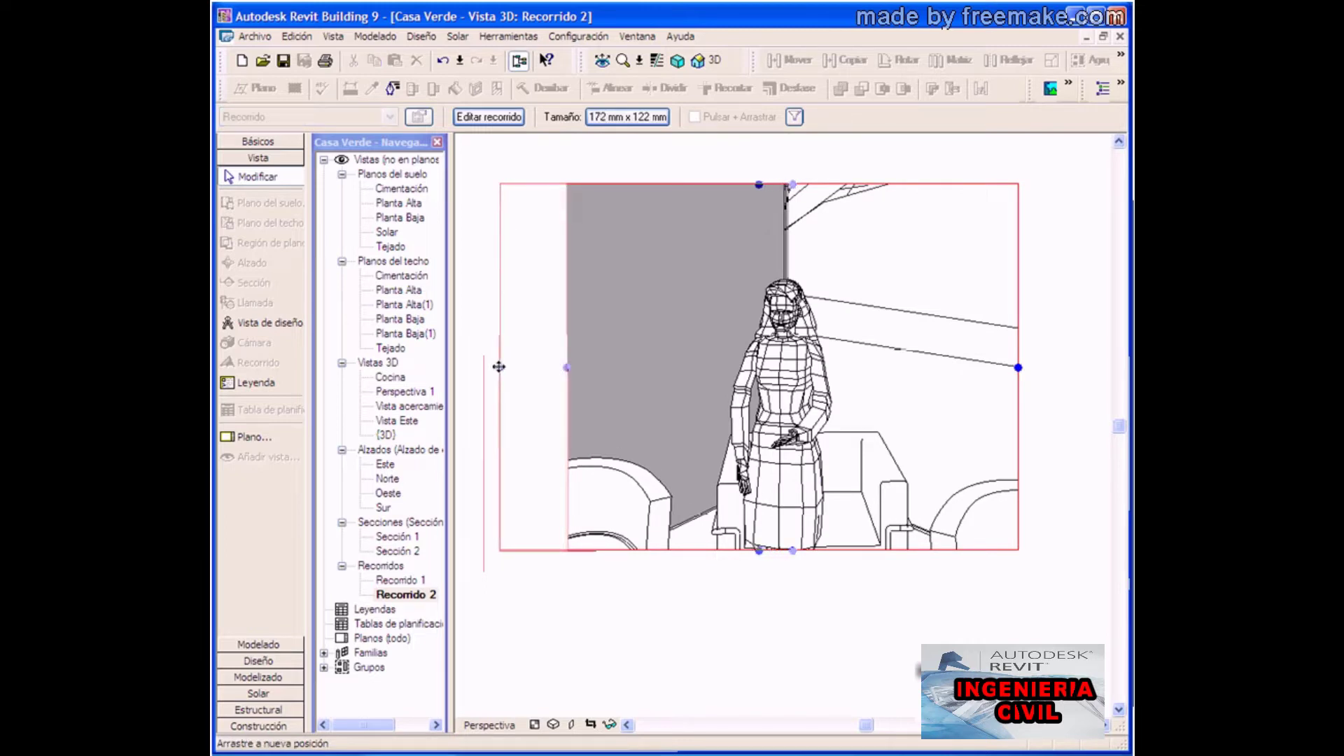
{"action": "left_click_drag", "start_coordinate": [1020, 367], "coordinate": [1097, 367]}
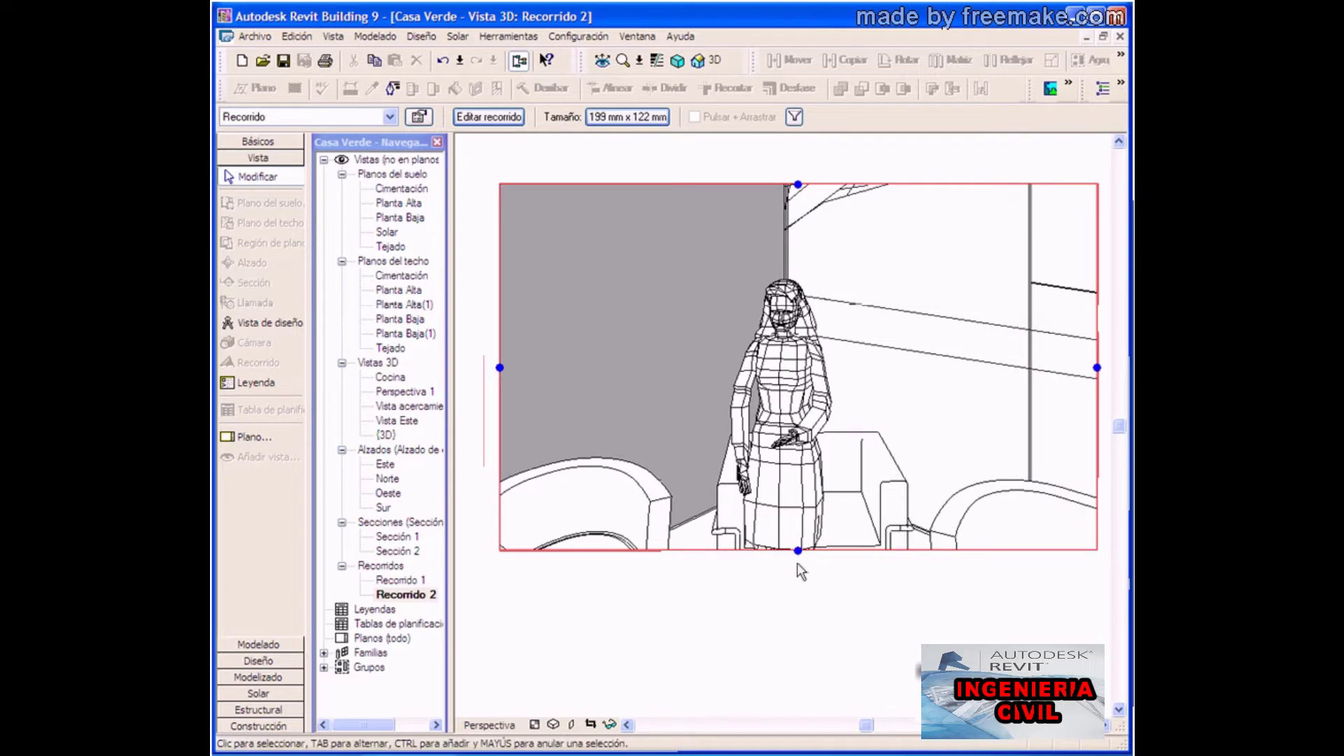
{"action": "left_click_drag", "start_coordinate": [798, 548], "coordinate": [797, 649]}
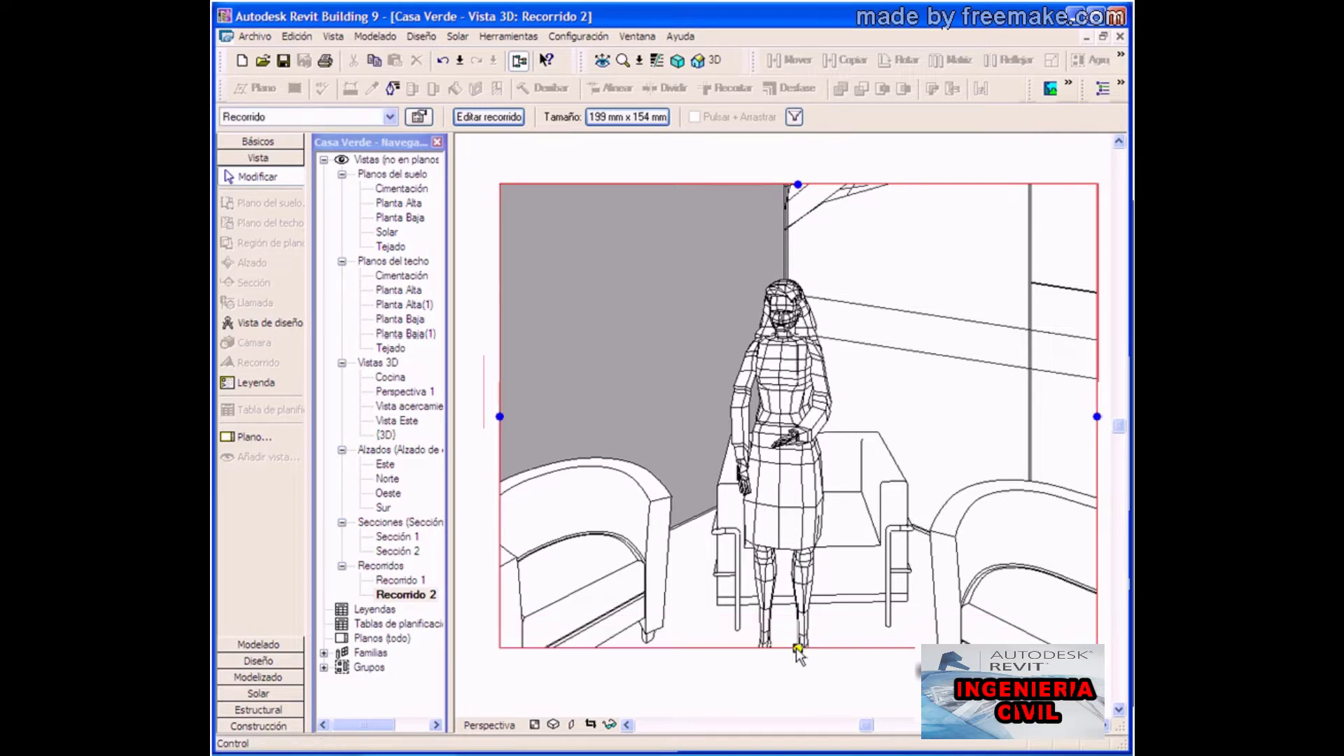
{"action": "left_click_drag", "start_coordinate": [798, 185], "coordinate": [802, 199]}
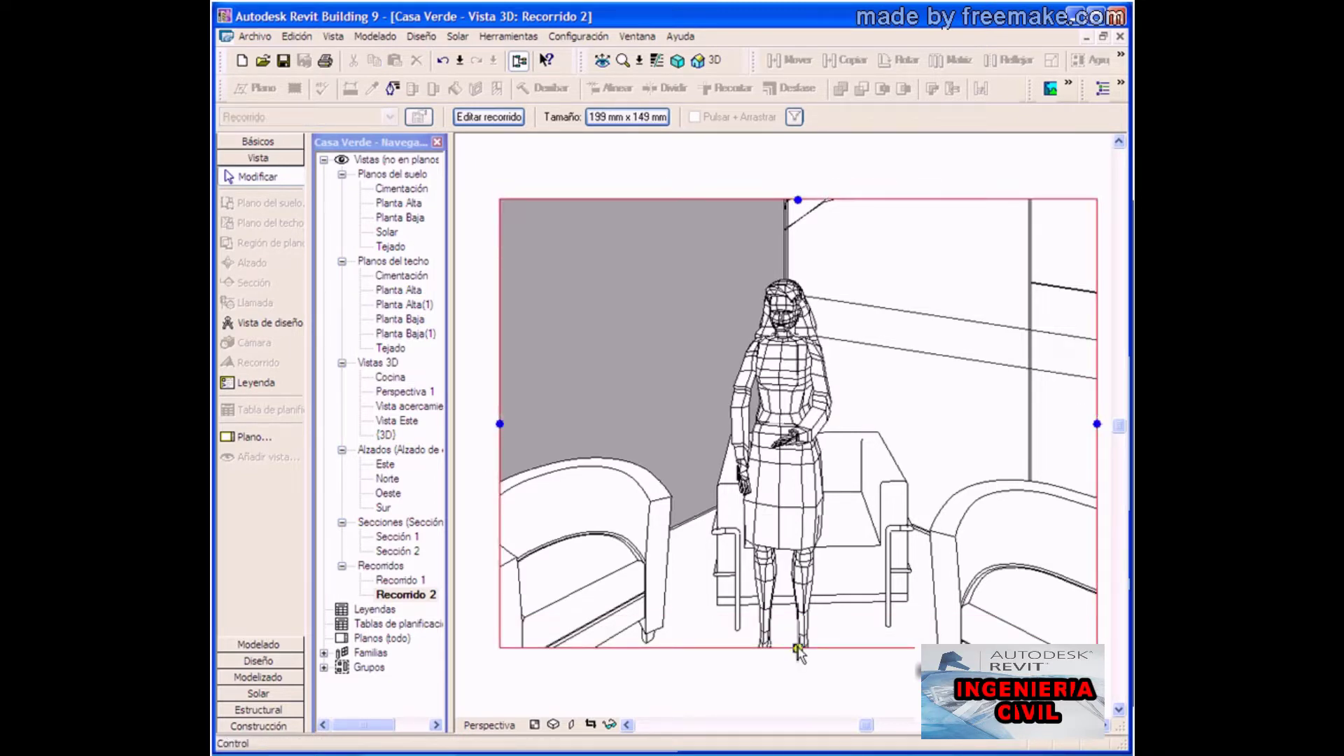
{"action": "left_click_drag", "start_coordinate": [799, 648], "coordinate": [801, 675]}
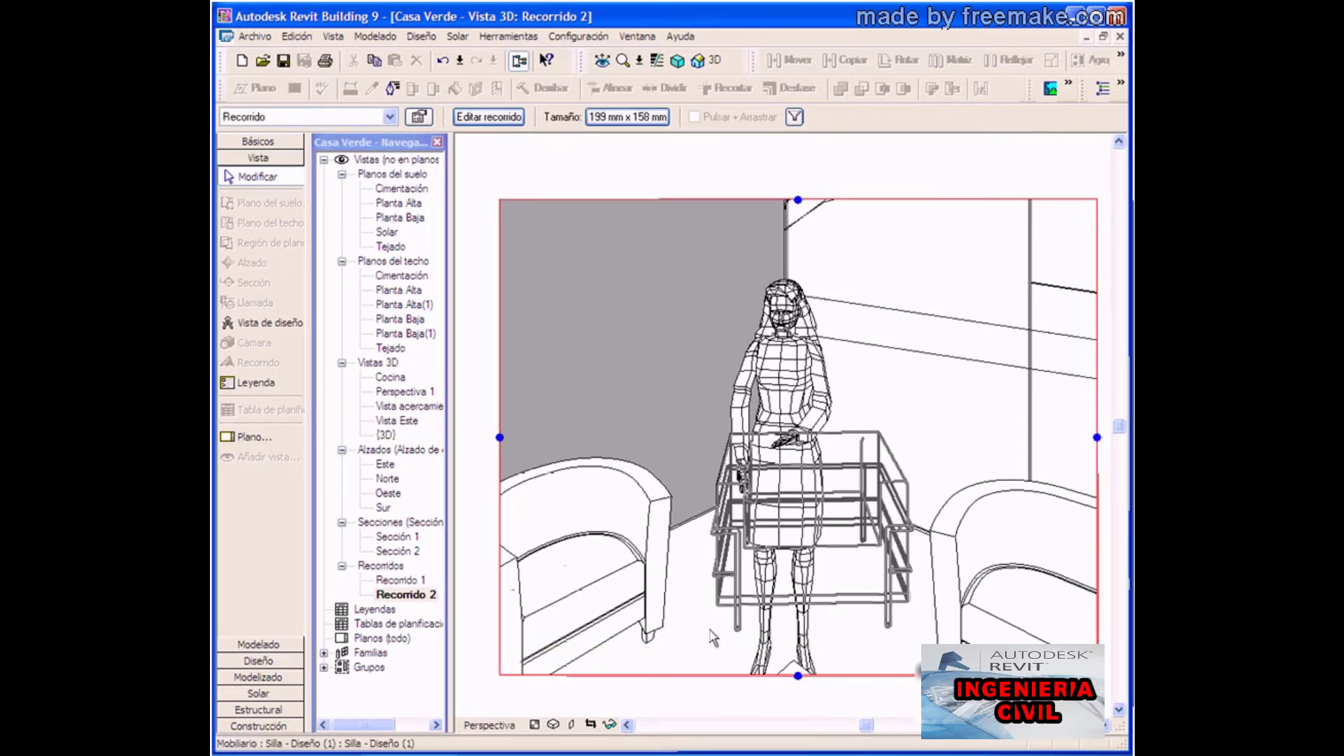
{"action": "left_click", "coordinate": [553, 724]}
{"action": "left_click", "coordinate": [569, 694]}
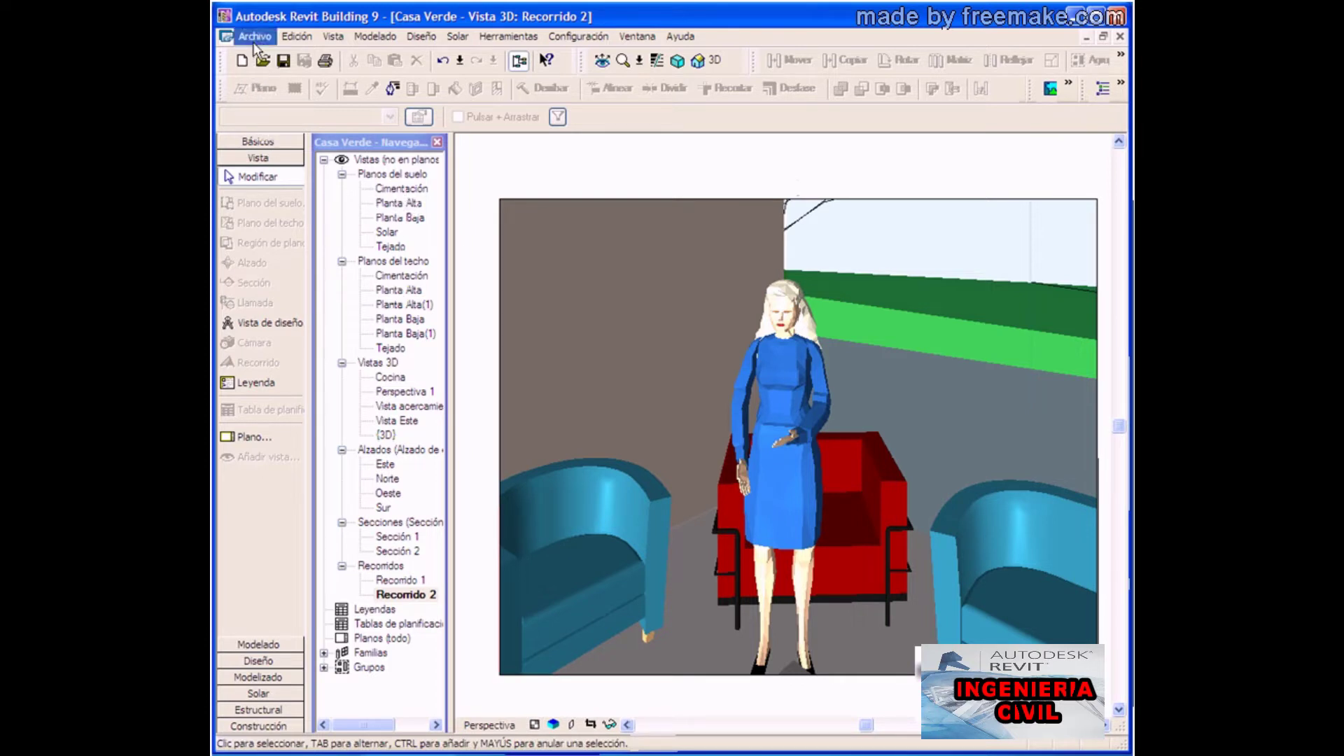
Select the Recorrido 2 walkthrough by its crop frame
{"action": "left_click", "coordinate": [570, 193]}
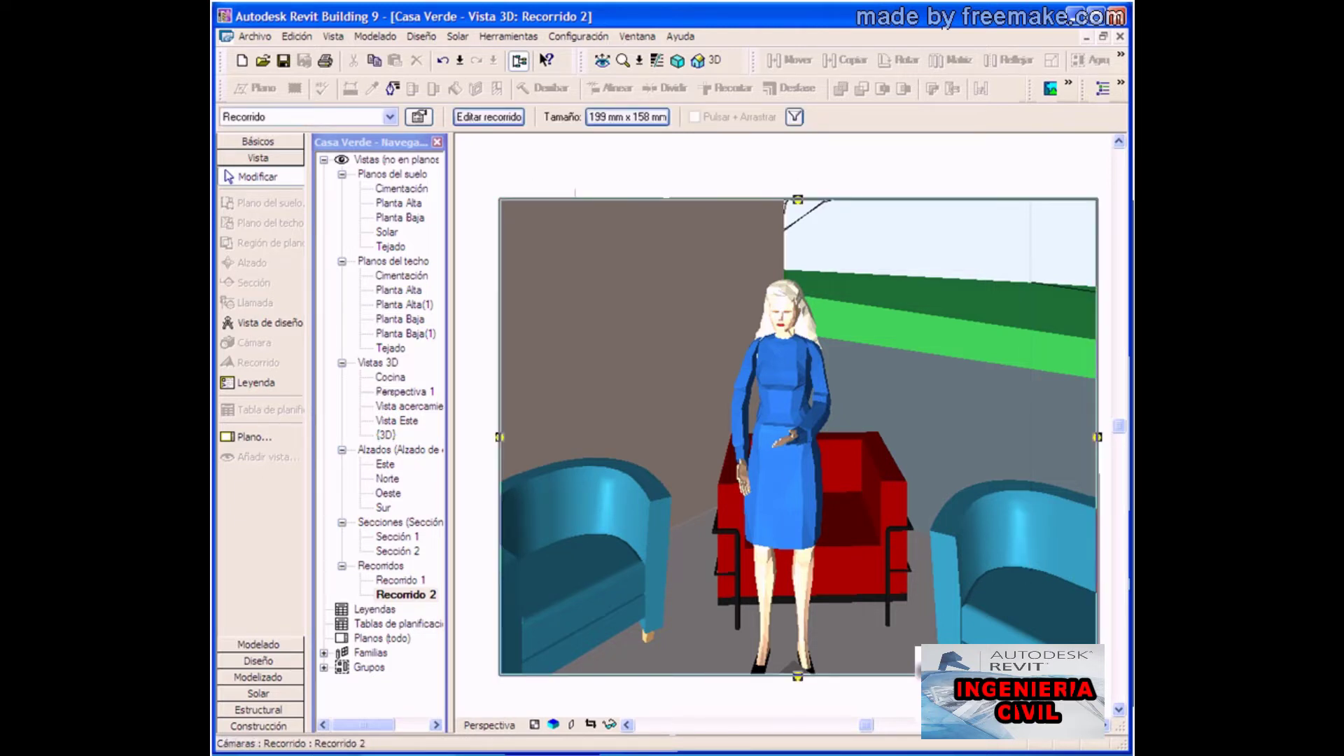
Export the walkthrough as an AVI file named Casa Verde Recorrido 3
{"action": "left_click", "coordinate": [255, 36]}
{"action": "mouse_move", "coordinate": [315, 342]}
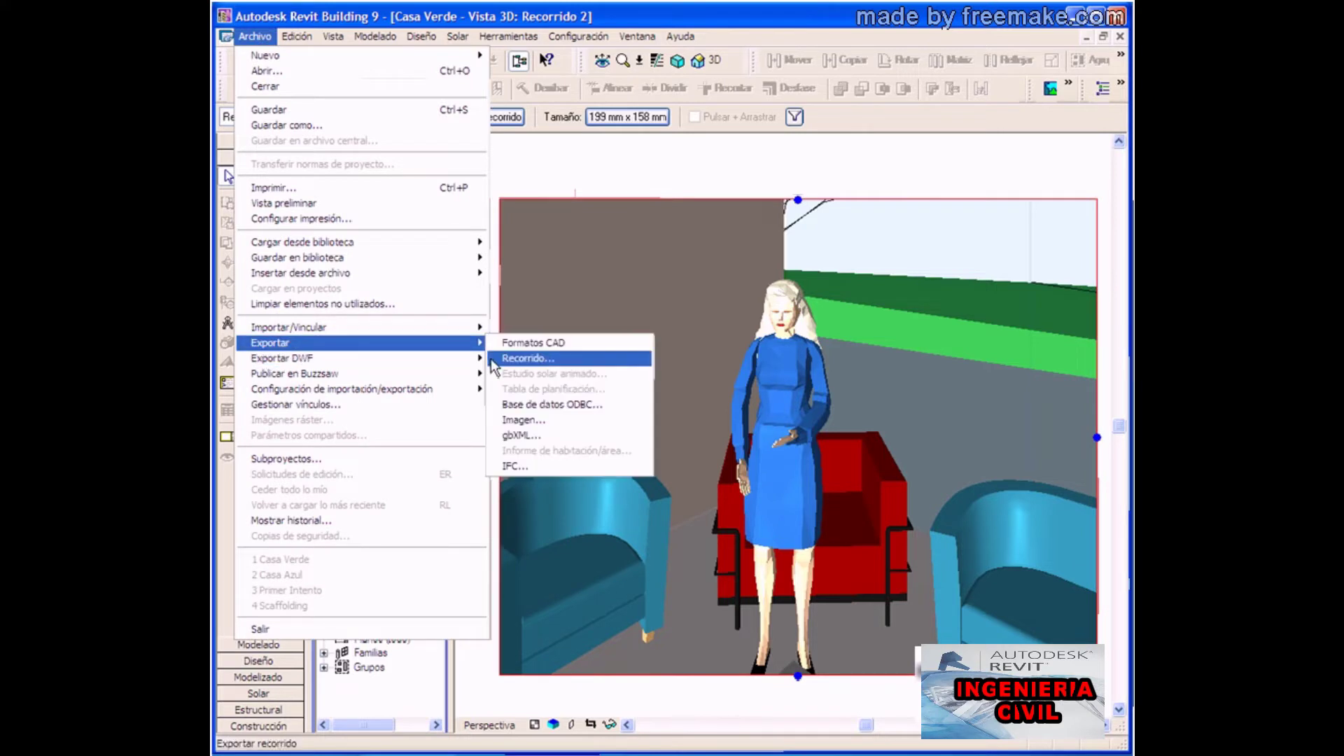
{"action": "left_click", "coordinate": [491, 358]}
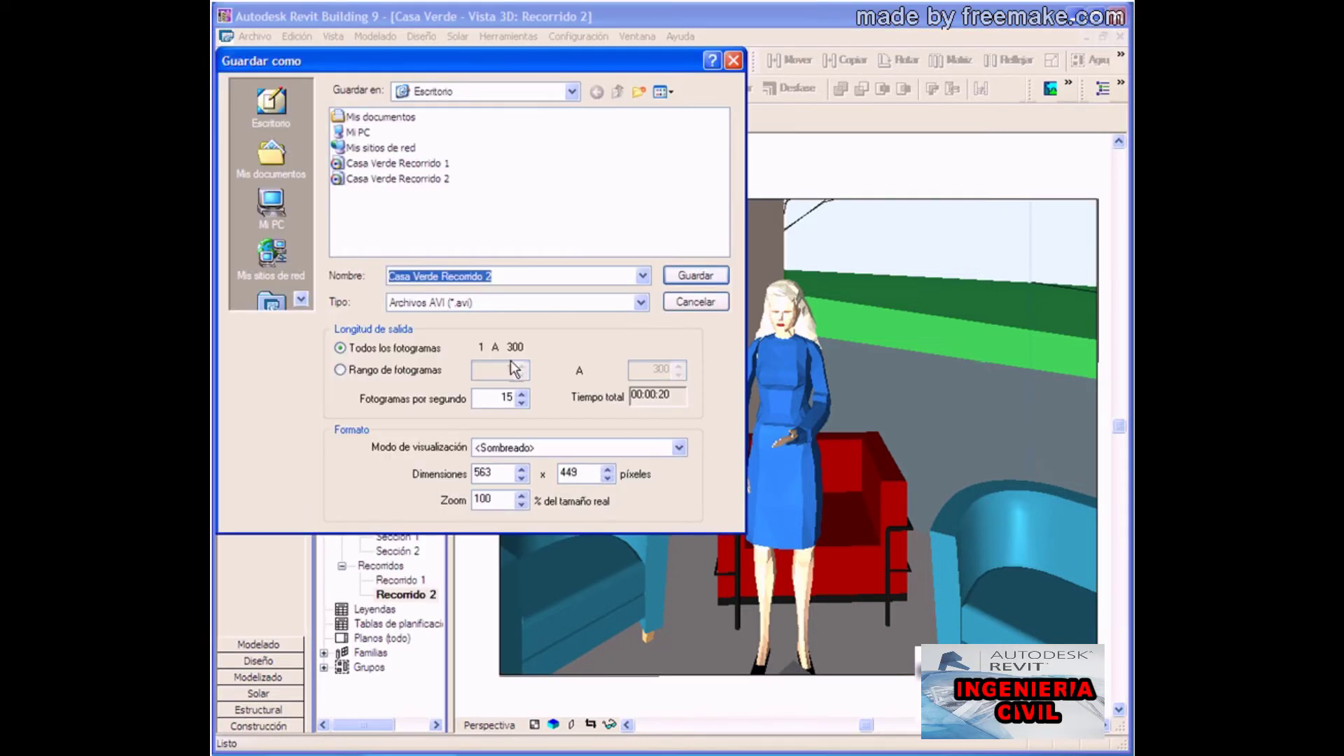
{"action": "left_click", "coordinate": [501, 276]}
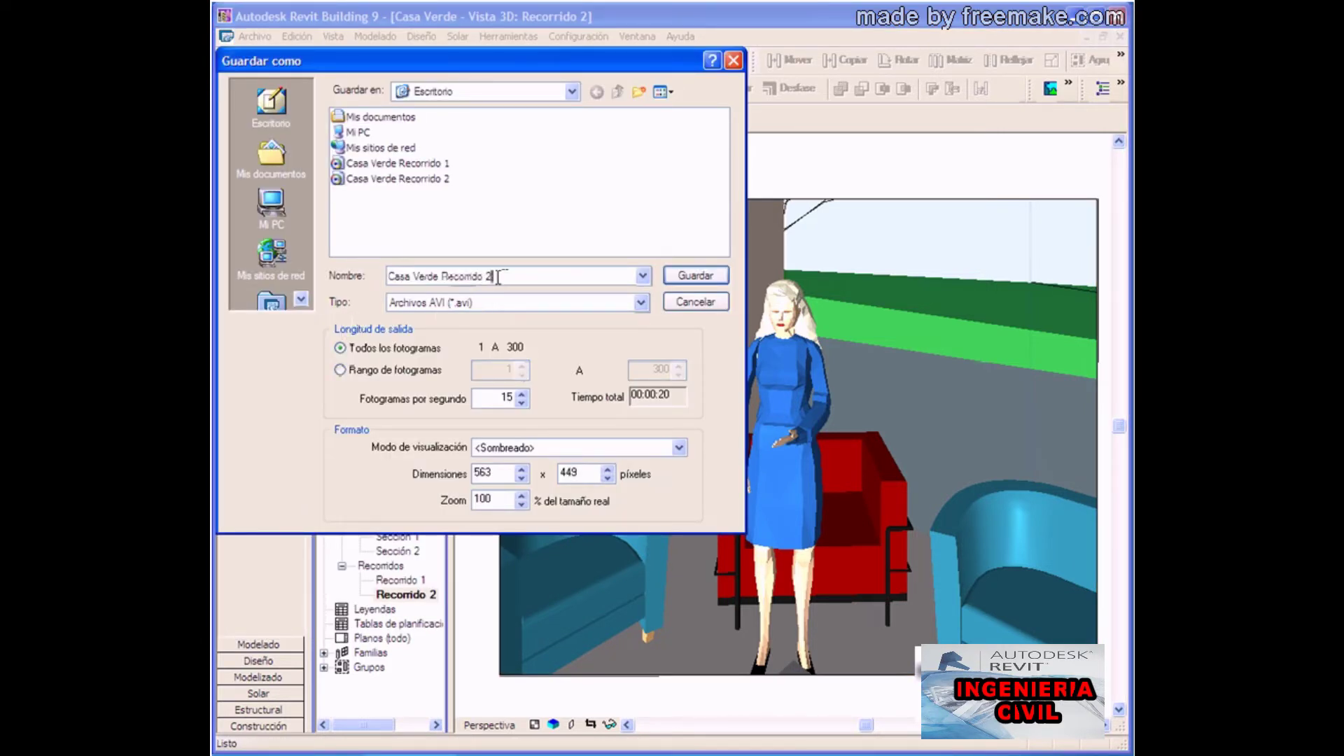
{"action": "double_click", "coordinate": [491, 276]}
{"action": "type", "text": "3"}
{"action": "left_click", "coordinate": [488, 63]}
{"action": "left_click_drag", "start_coordinate": [488, 62], "coordinate": [483, 173]}
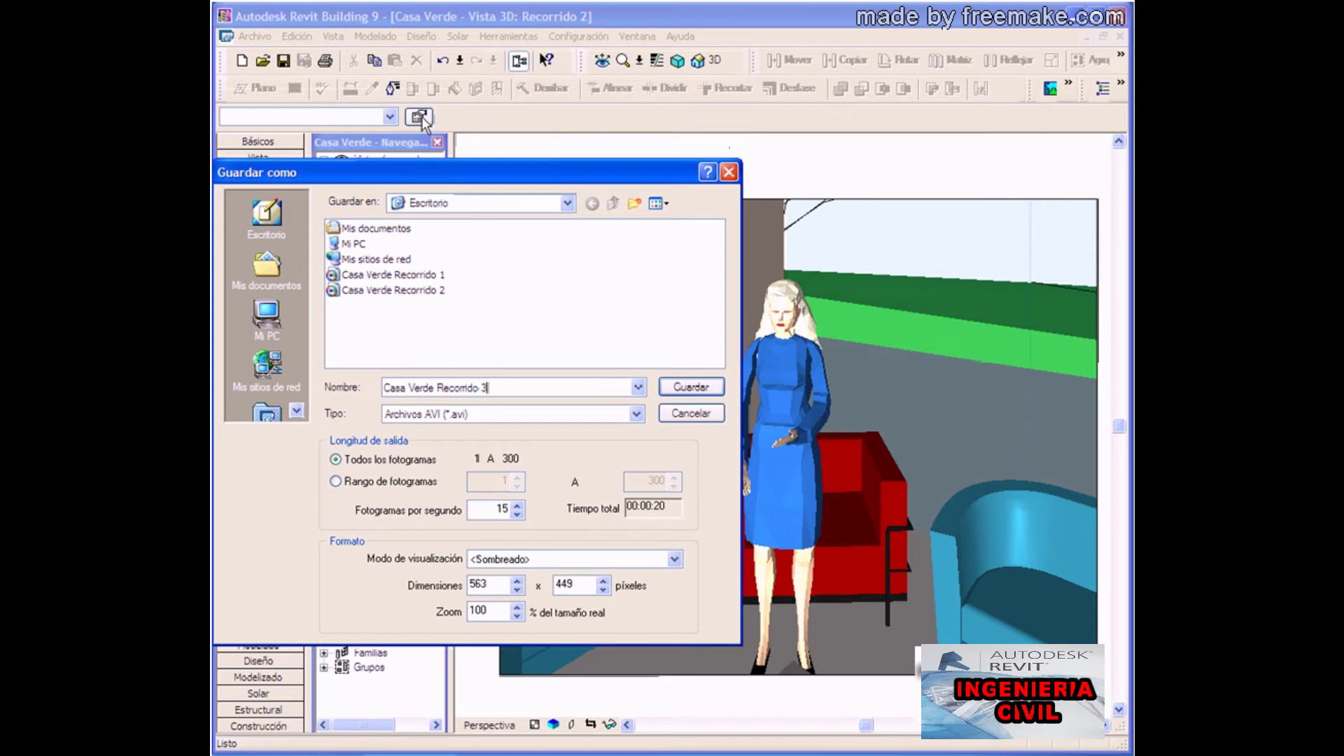
Save the AVI using the TechSmith Screen Capture Codec compressor and start rendering
{"action": "left_click", "coordinate": [689, 389]}
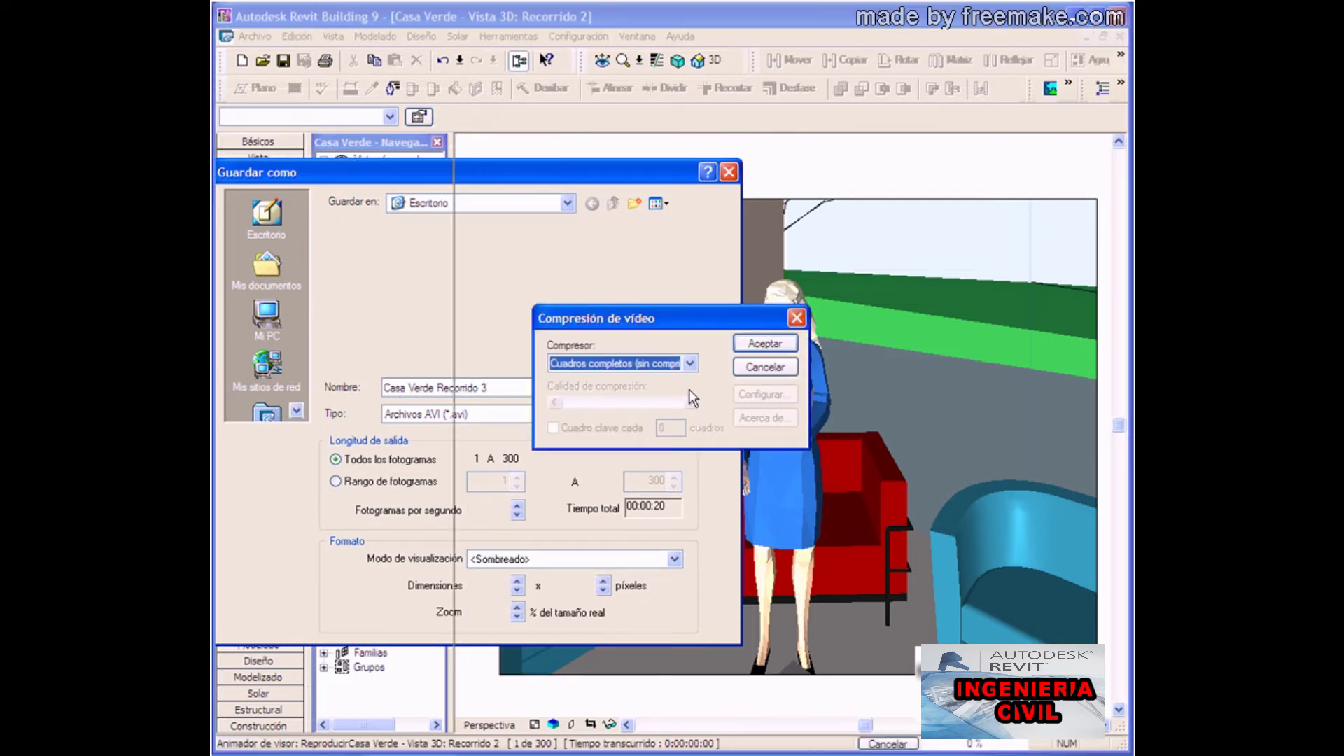
{"action": "left_click", "coordinate": [687, 362]}
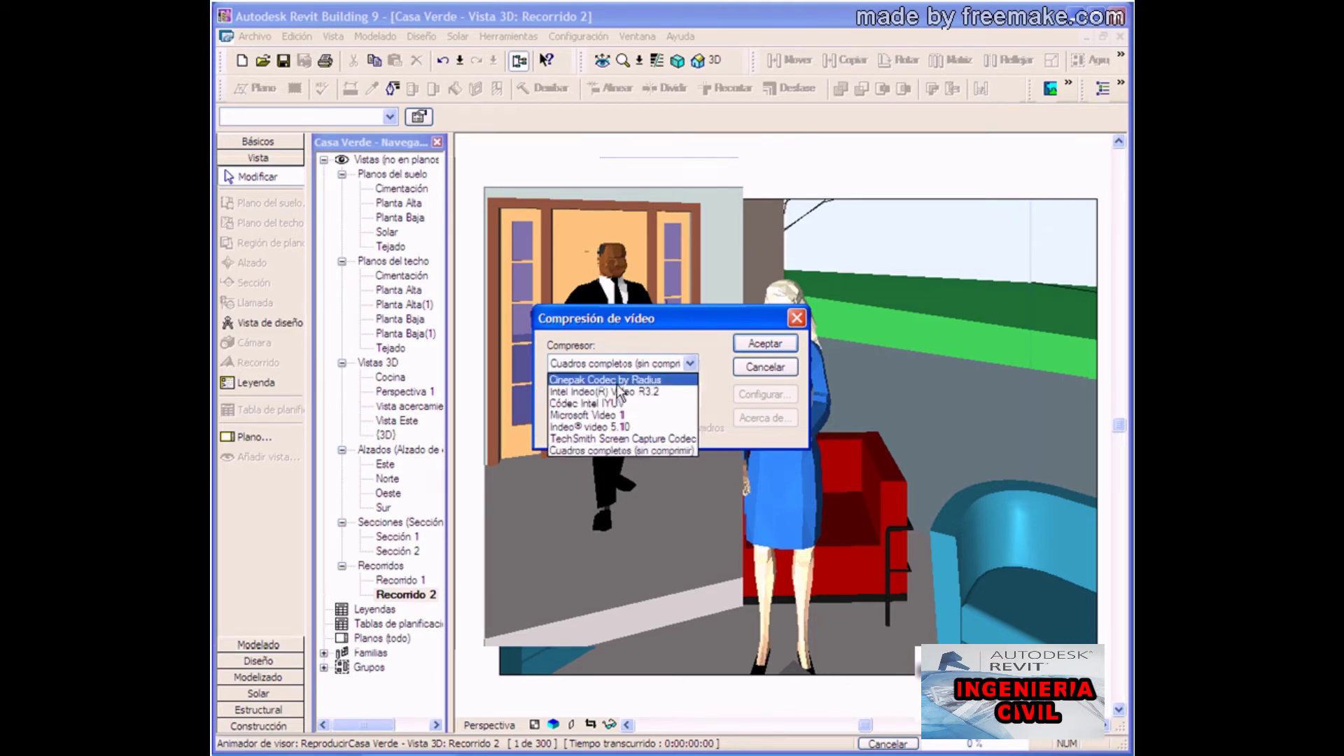
{"action": "left_click", "coordinate": [573, 439]}
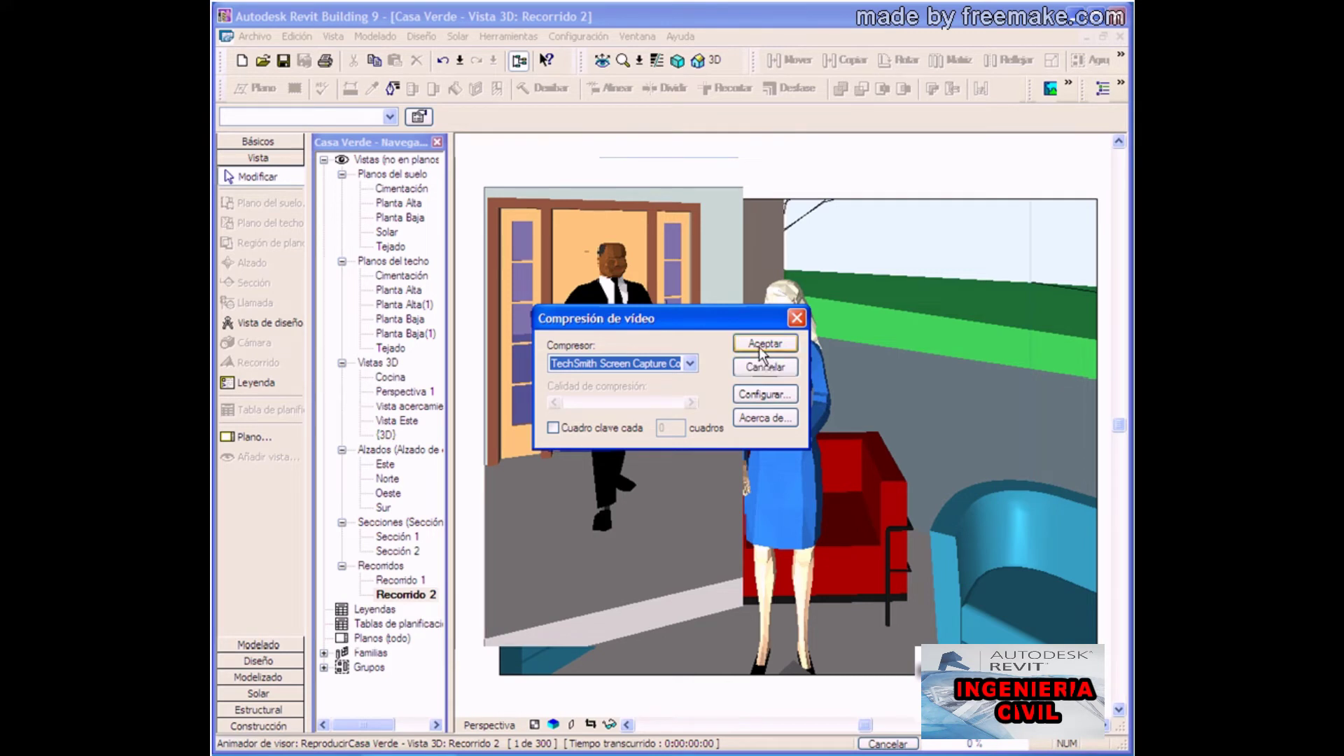
{"action": "left_click", "coordinate": [759, 346]}
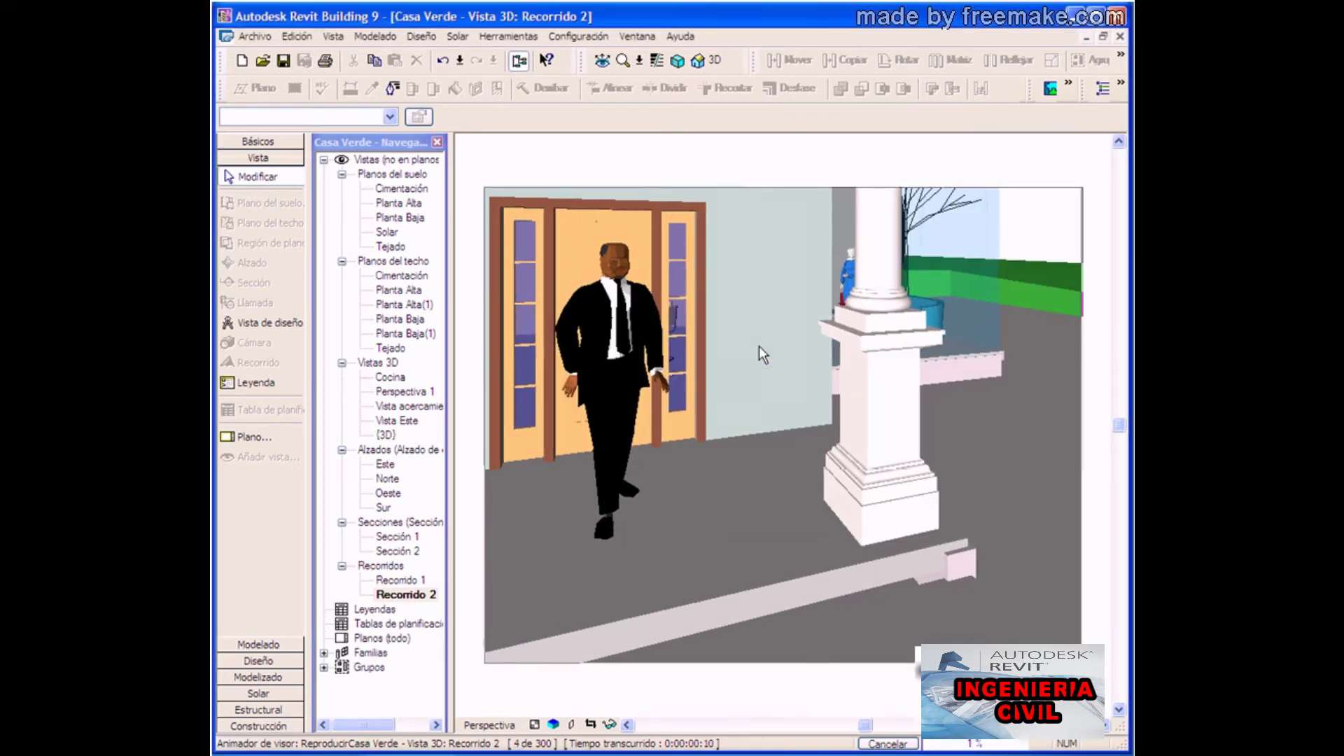